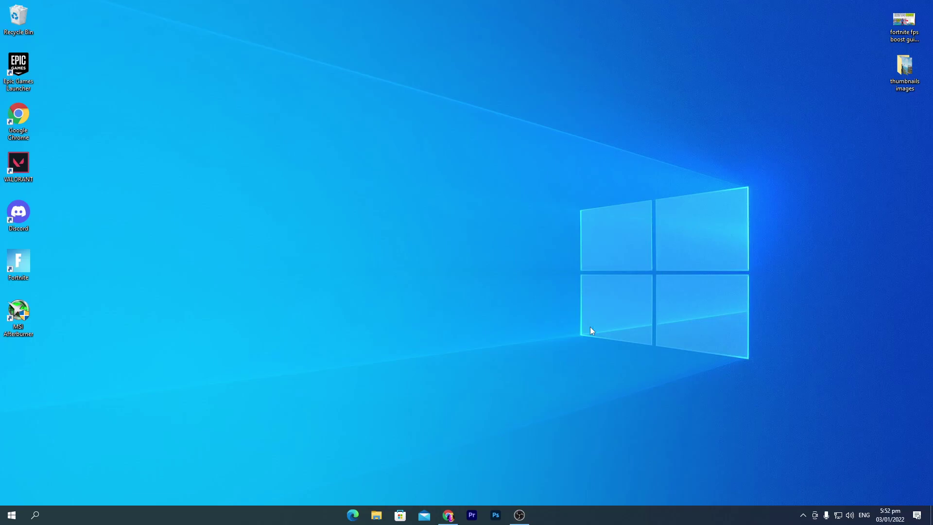
Open the full Services console from Task Manager's Services tab
right_click(644, 520)
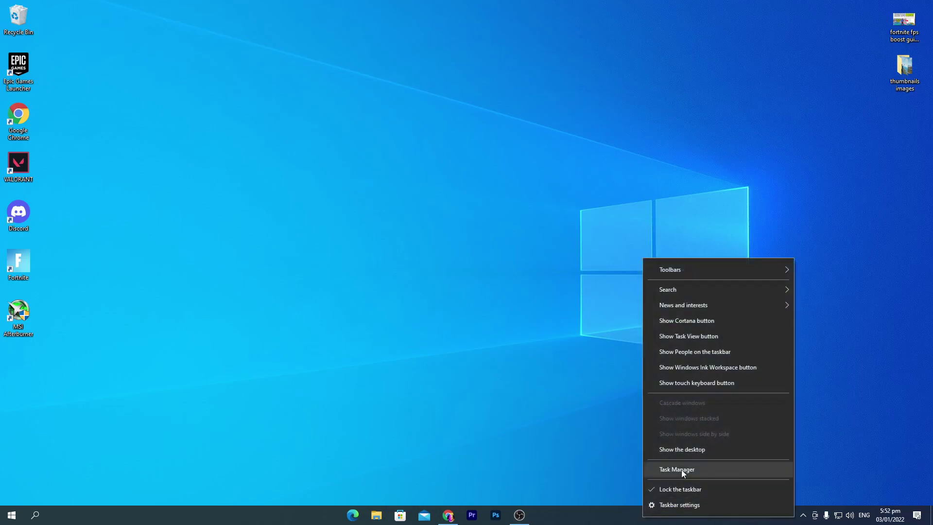
click(681, 470)
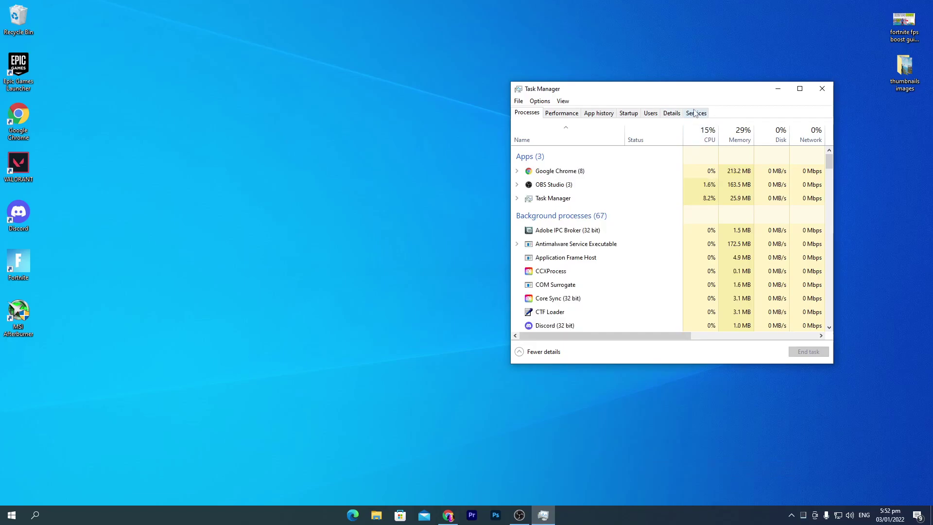
click(696, 113)
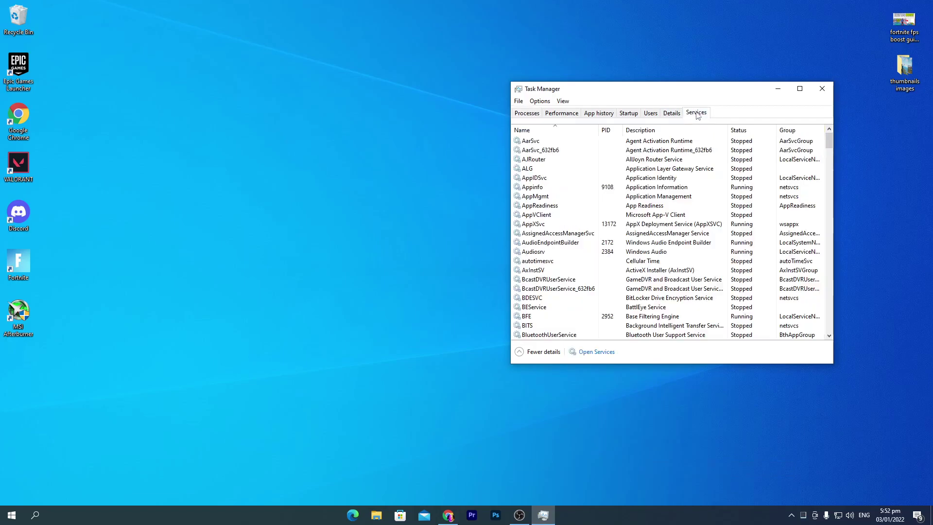
click(597, 352)
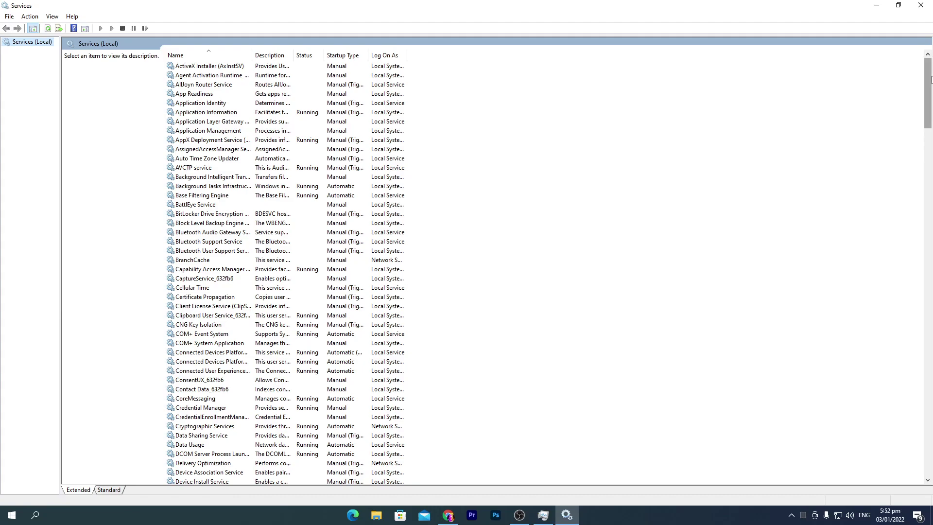
Scroll the Services list to the bottom to show the four Xbox services
drag(928, 107, 928, 451)
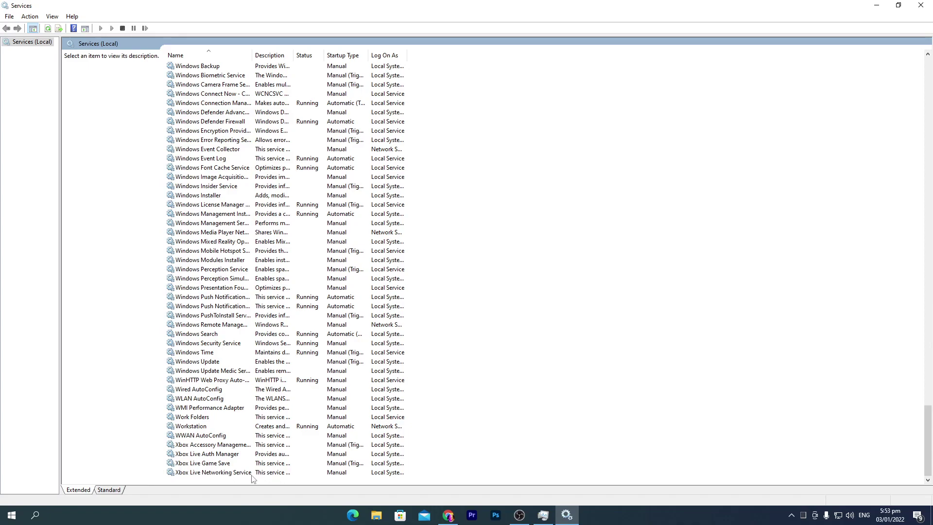
Set Xbox Live Networking Service's startup type to Disabled and apply
click(202, 472)
right_click(208, 472)
click(226, 452)
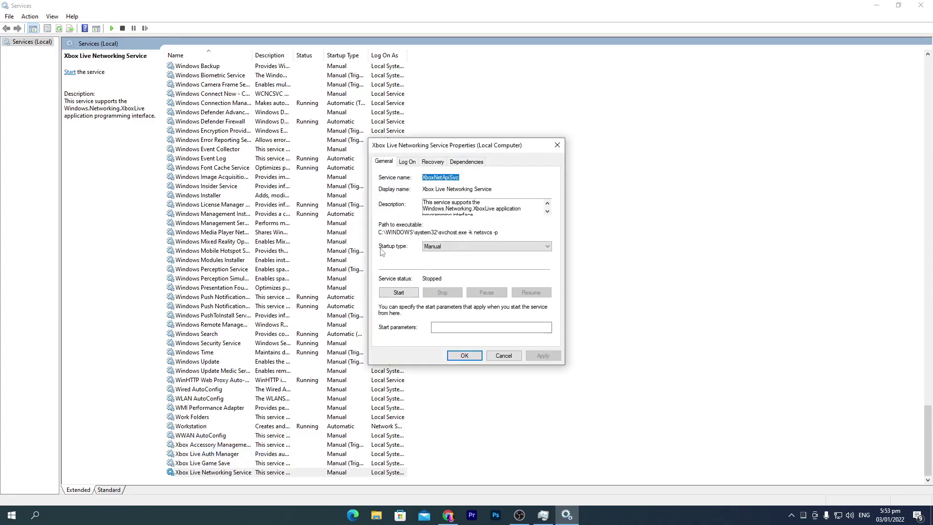
click(455, 245)
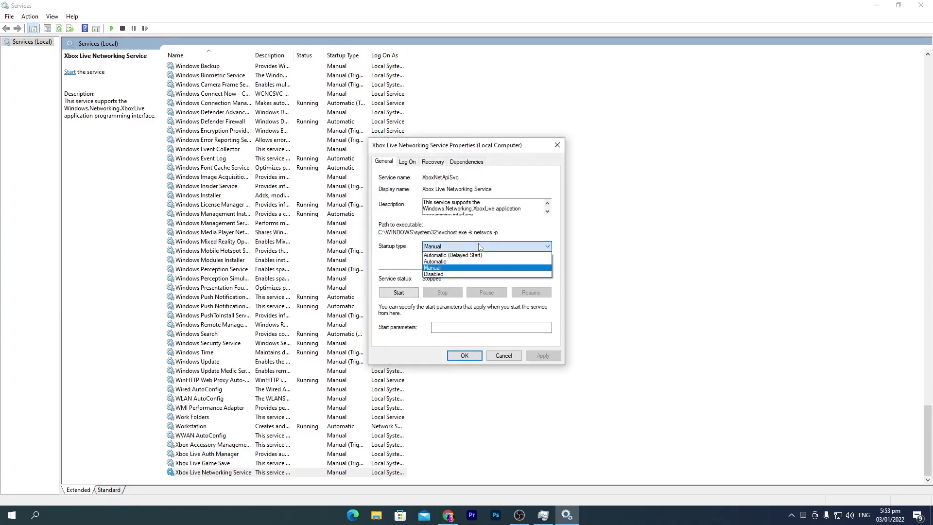
click(440, 275)
click(542, 355)
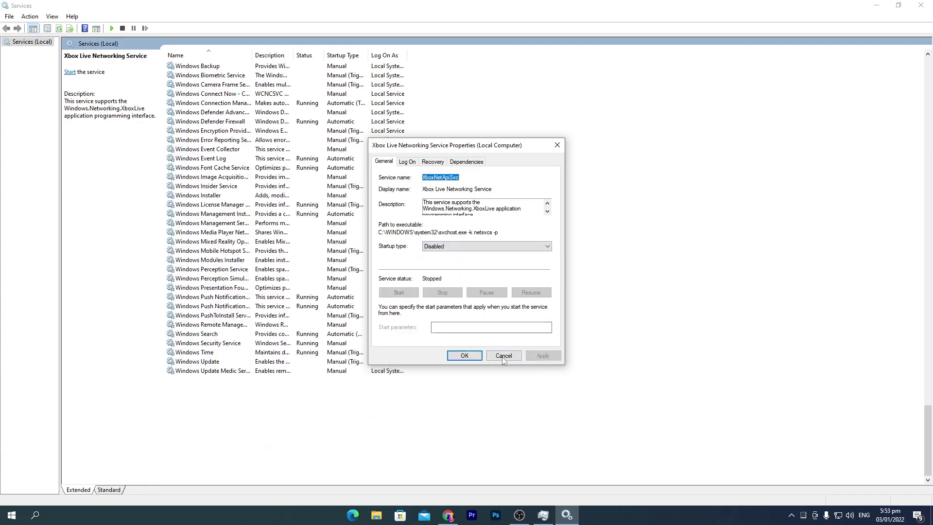
click(464, 356)
Set Xbox Live Game Save's startup type to Disabled and apply
right_click(206, 466)
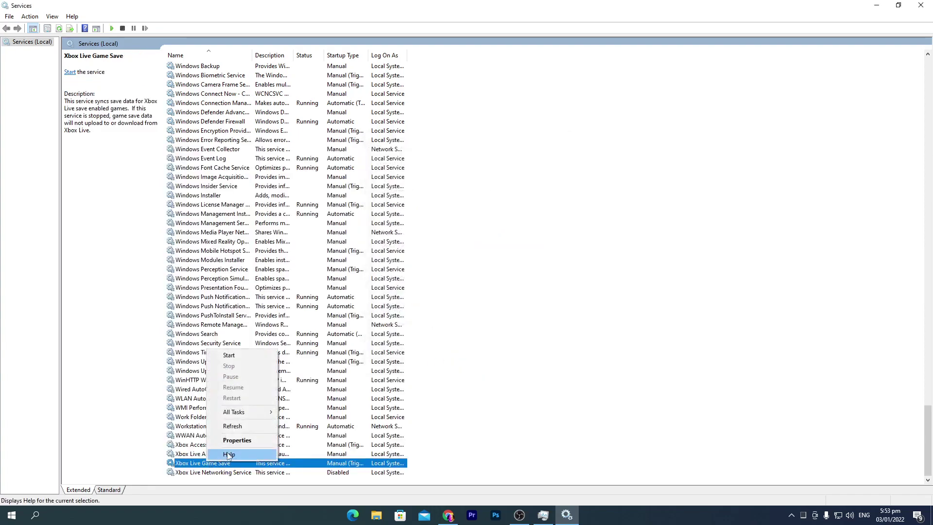
click(228, 450)
click(449, 246)
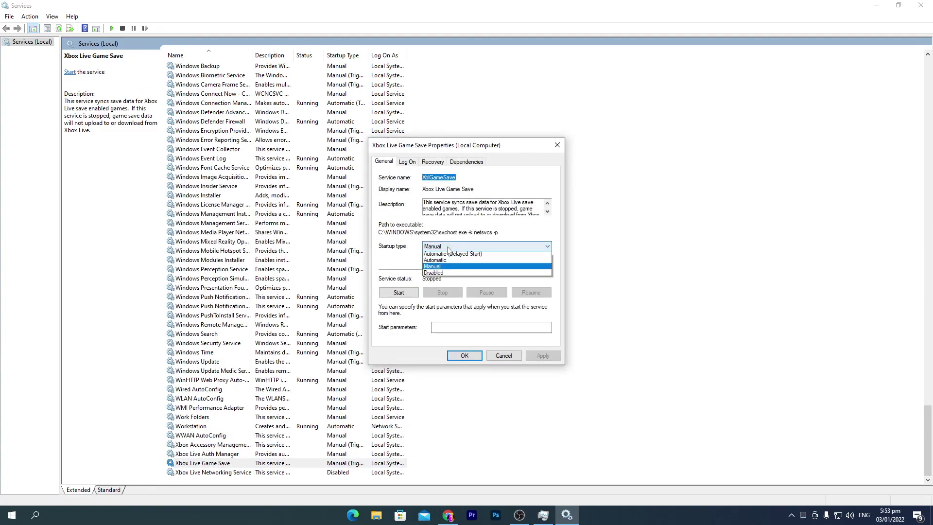
click(452, 273)
click(537, 356)
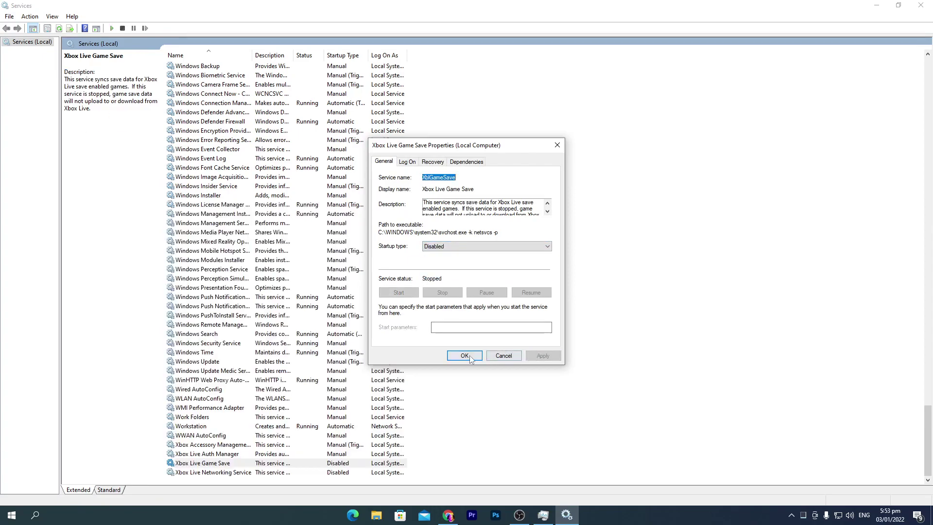
click(464, 355)
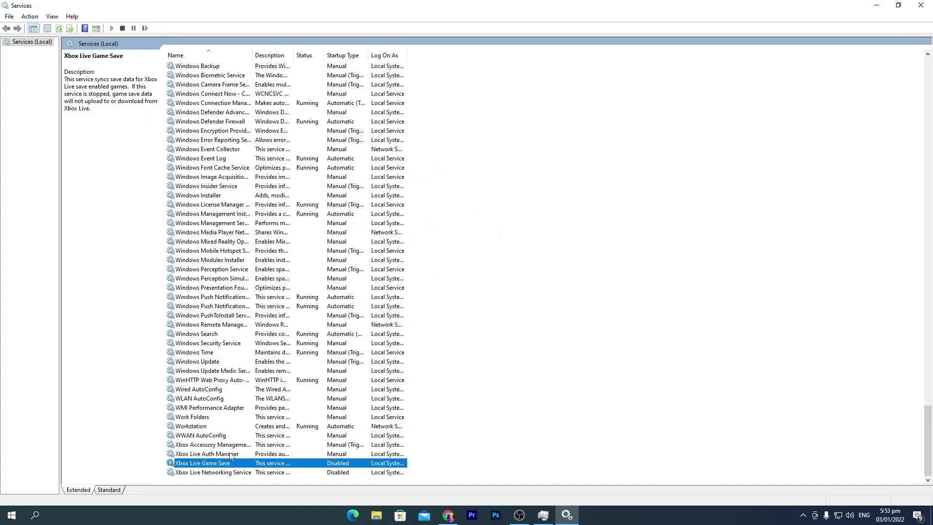
Set Xbox Live Auth Manager's startup type to Disabled and apply
right_click(214, 455)
click(226, 430)
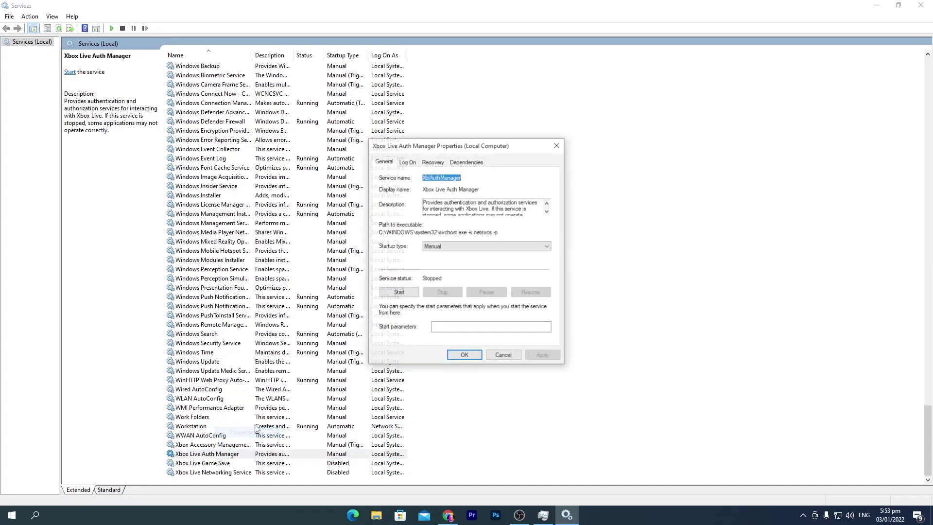
click(453, 246)
click(451, 273)
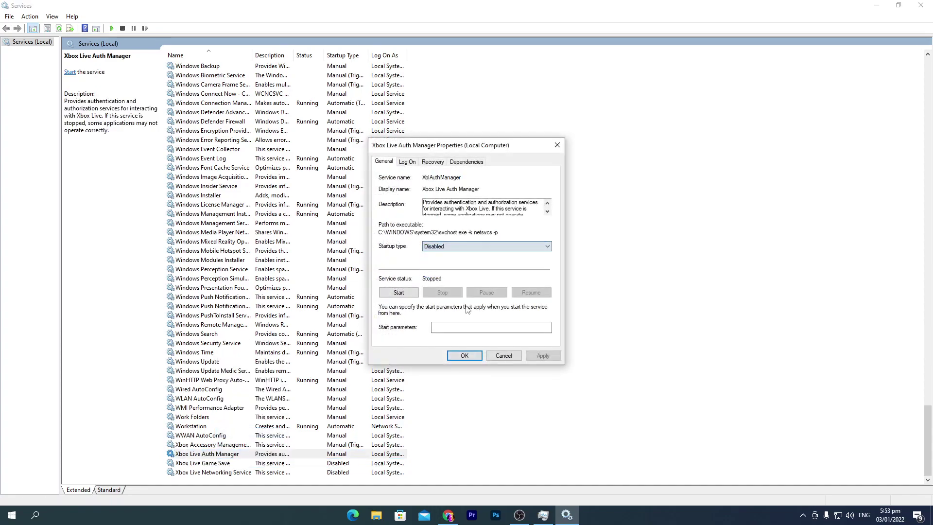
click(542, 356)
click(469, 360)
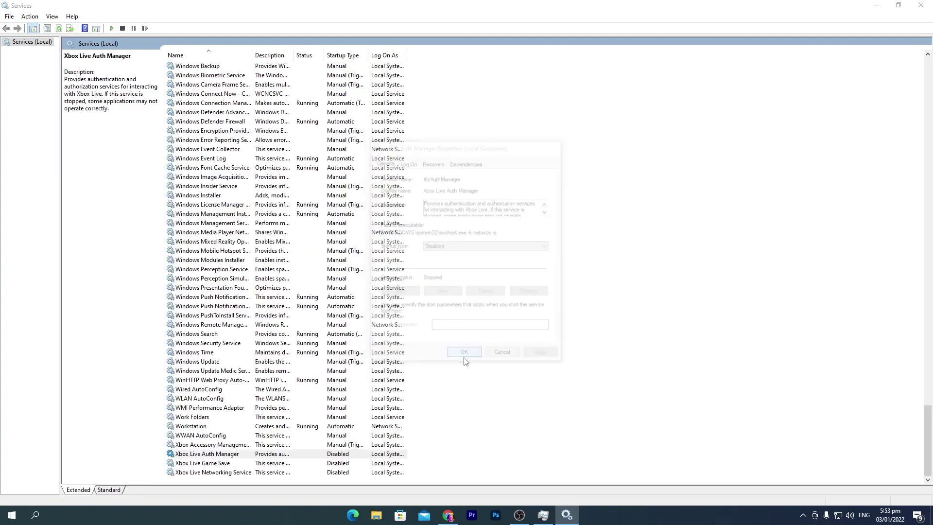
Choose Disabled as the startup type for Xbox Accessory Management Service
right_click(217, 447)
click(233, 421)
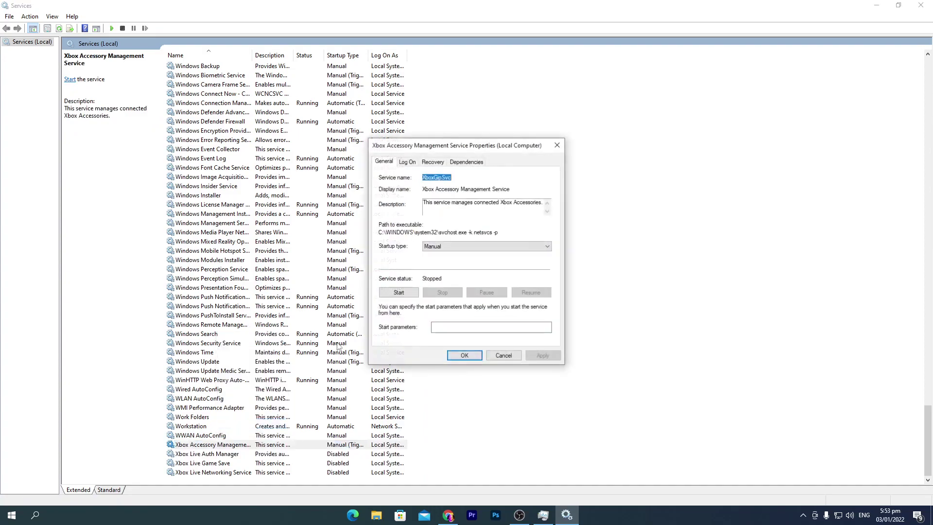
click(455, 246)
click(451, 273)
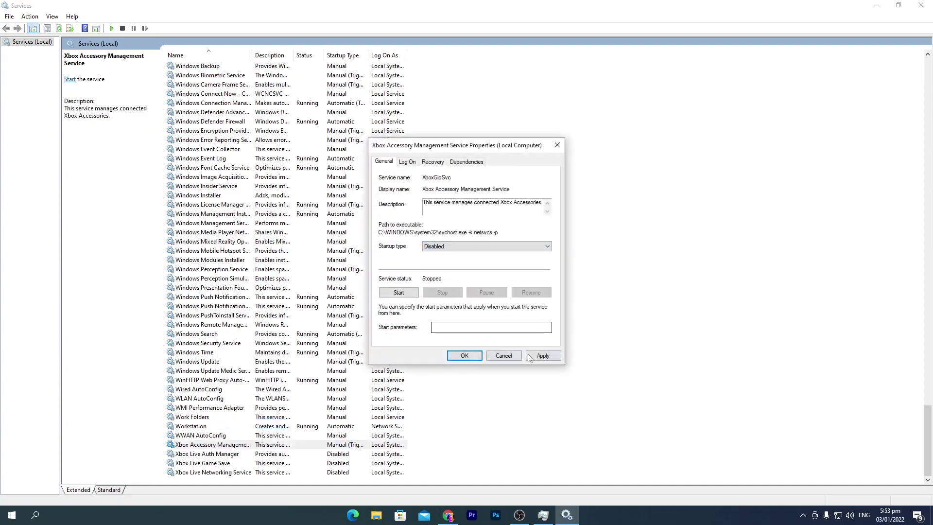
Save the Xbox Accessory Management change, then stop the running Windows Search service
click(476, 357)
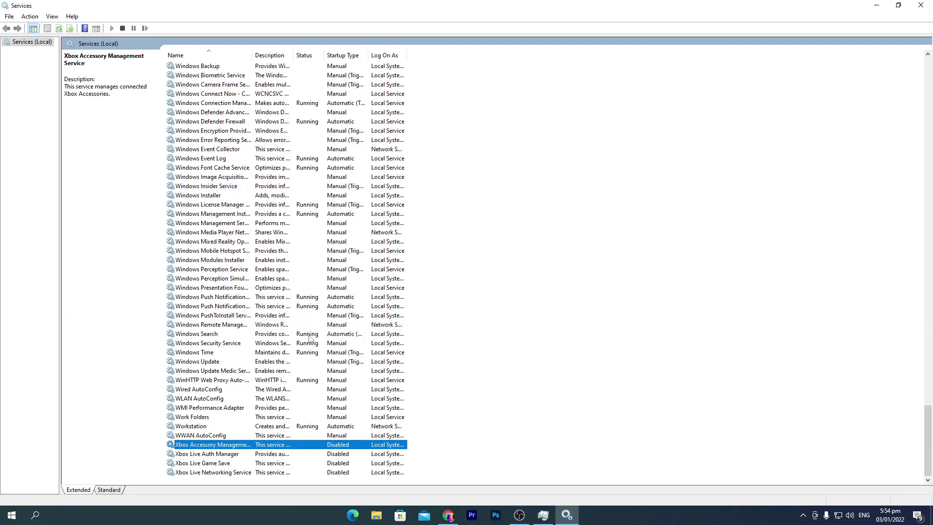
right_click(194, 335)
click(210, 420)
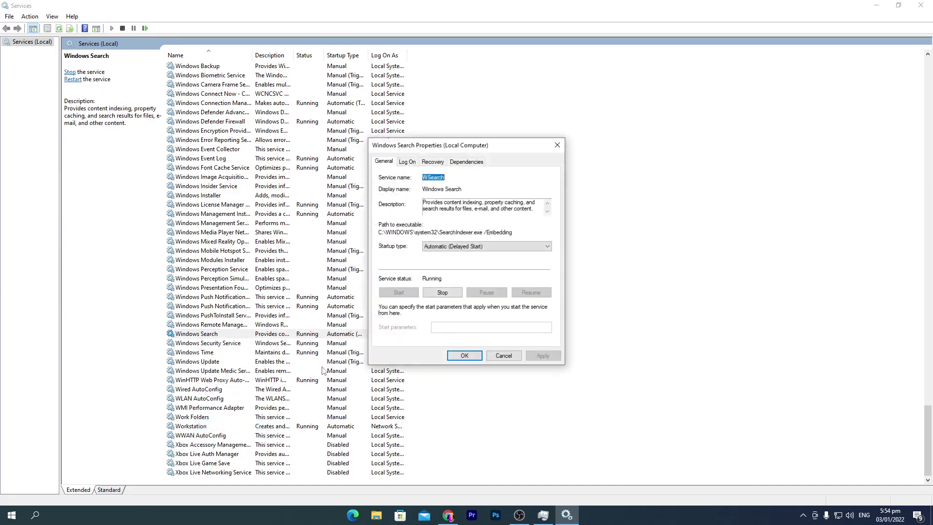
click(442, 293)
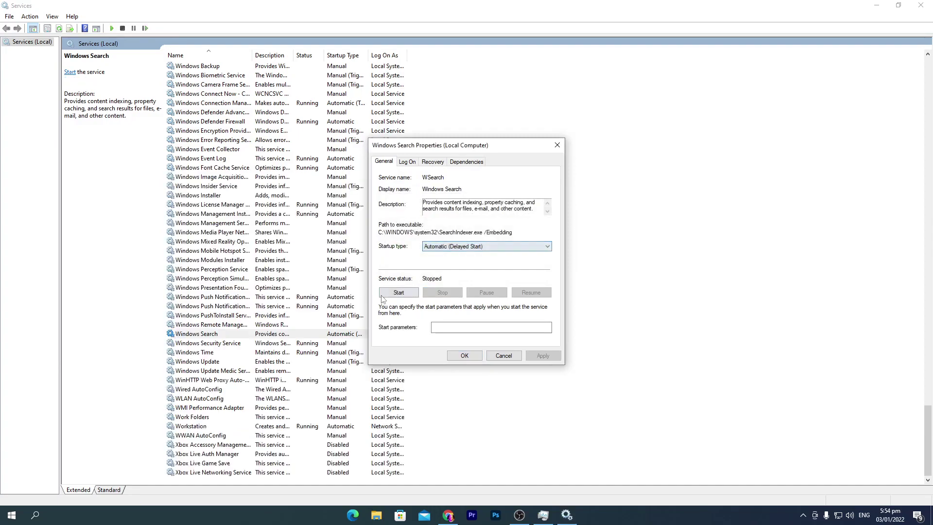
Set Windows Search's startup type to Disabled, apply it, and close the Services console
click(462, 246)
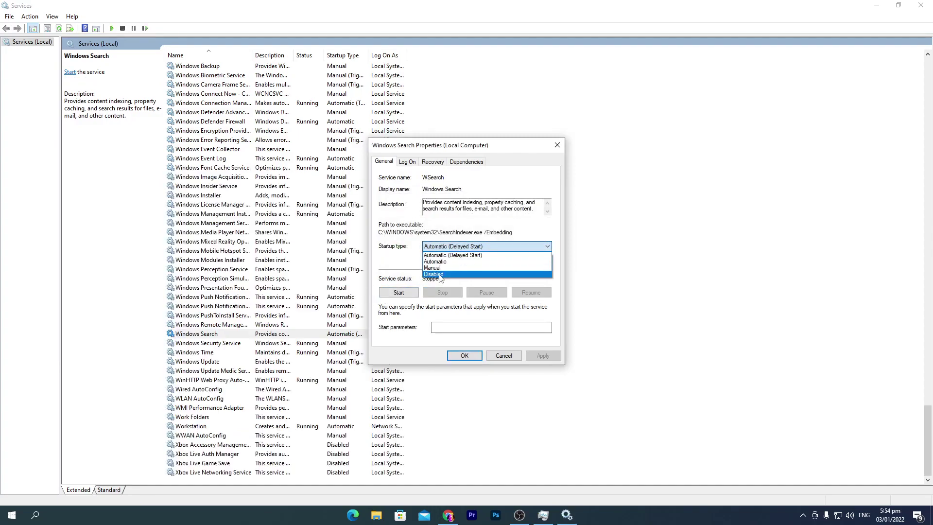
click(443, 275)
click(534, 354)
click(464, 356)
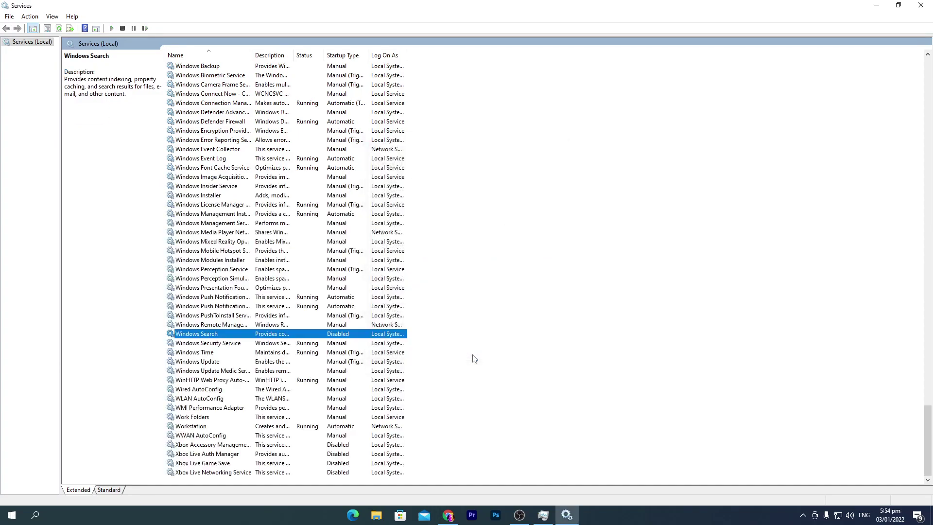
click(921, 5)
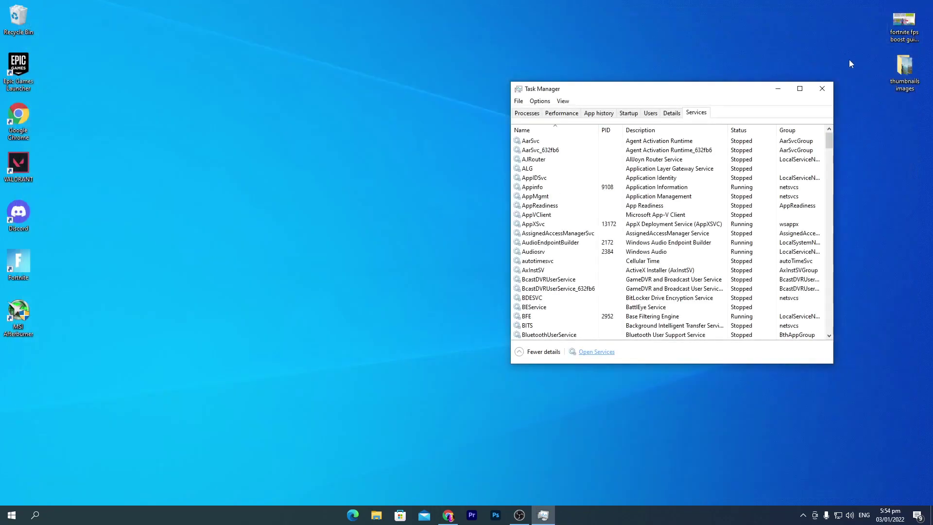
Close Task Manager and open the Download MSI Utility Tool For Free post under SOFTWARES in Chrome
click(821, 89)
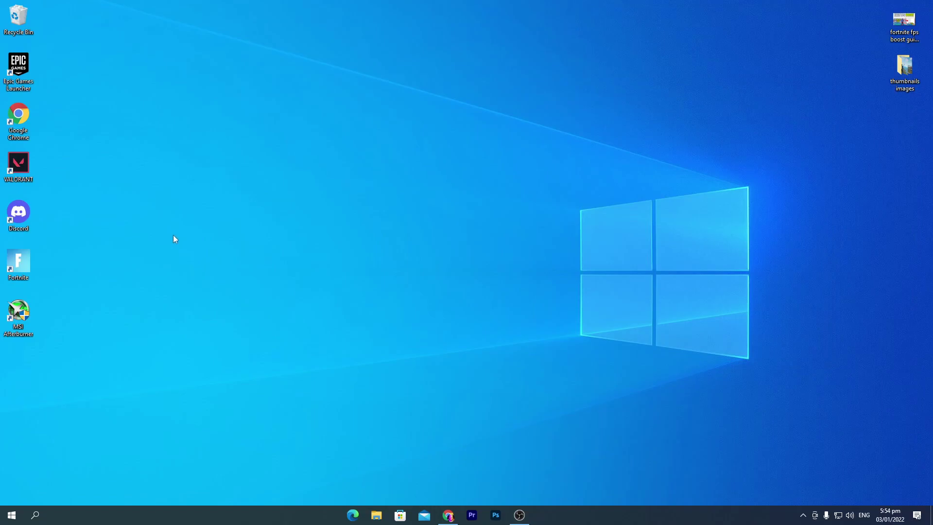
click(447, 515)
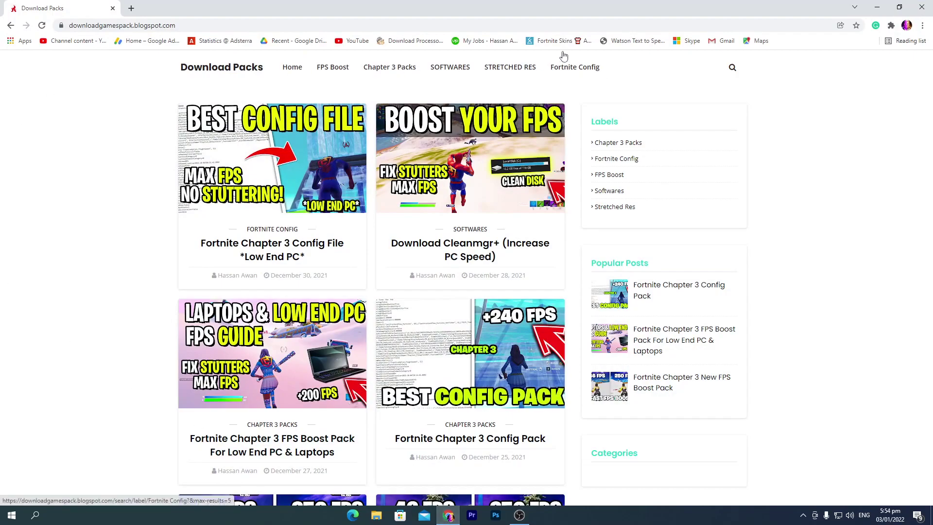
click(452, 68)
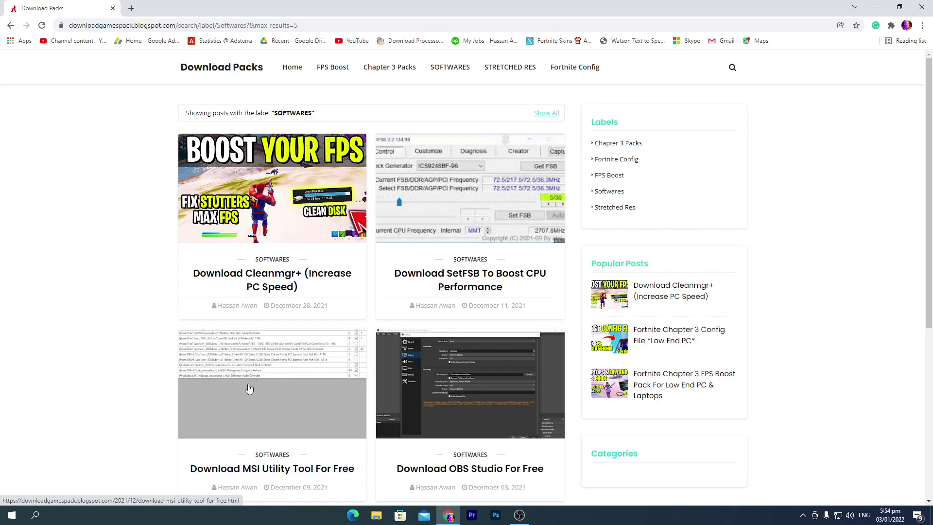
click(274, 372)
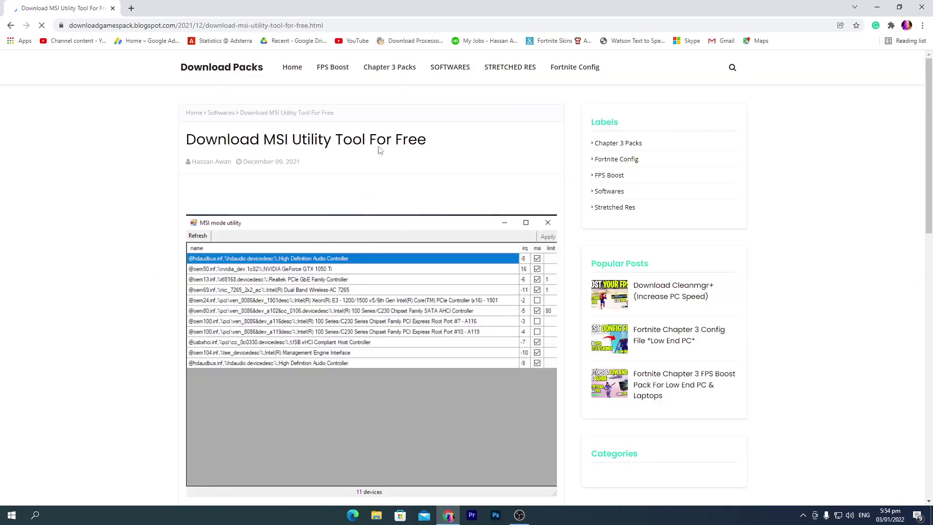
Download the MSI utility from the post's DOWNLOAD link
scroll(380, 243, down, 4)
scroll(376, 340, down, 3)
click(376, 383)
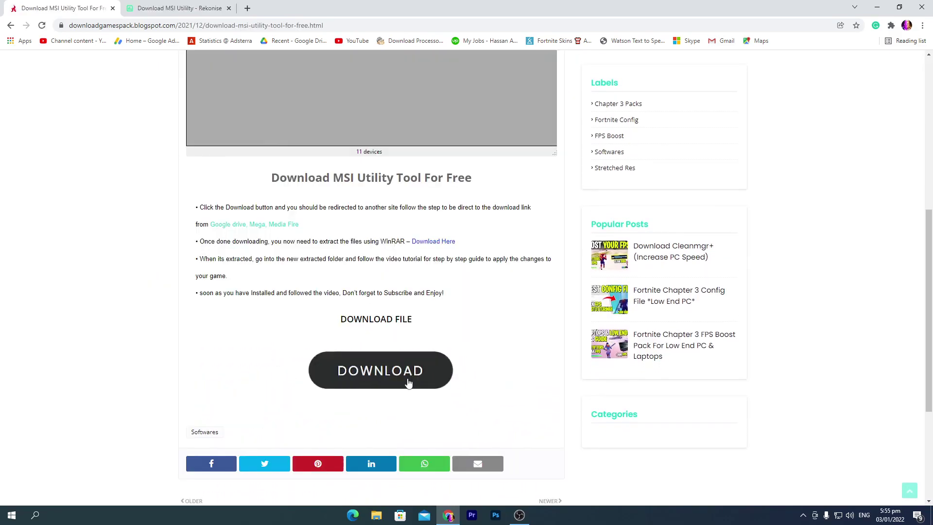
click(380, 375)
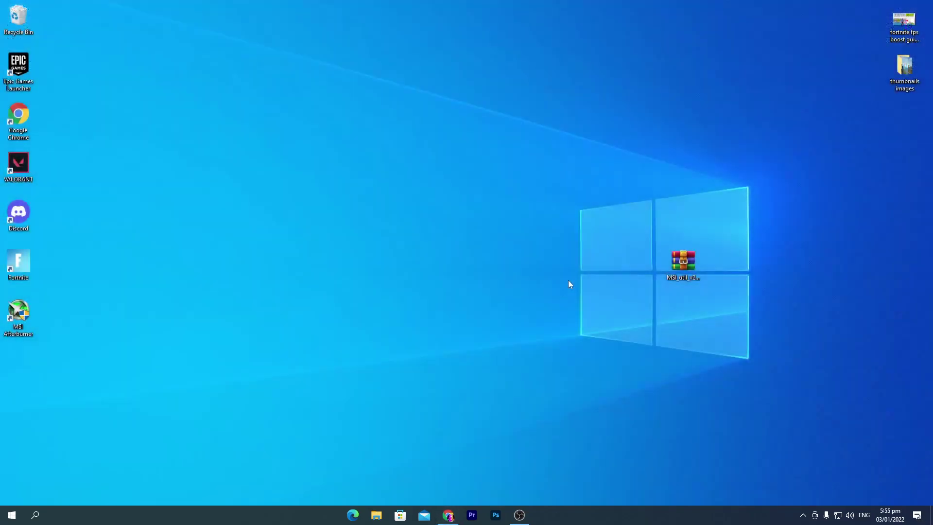
Move MSI_util_v2.zip on the desktop, extract MSI_util_v2.exe from it, and close WinRAR
drag(682, 262, 397, 217)
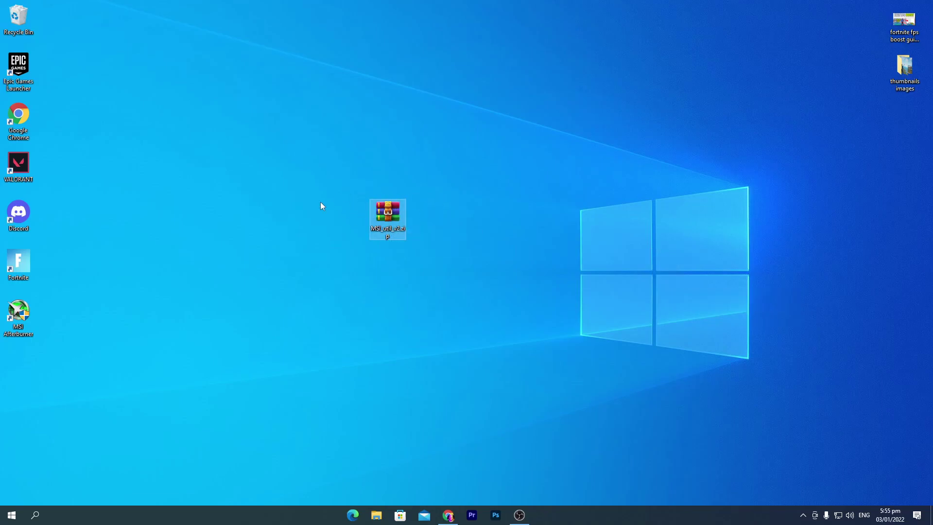
double_click(383, 208)
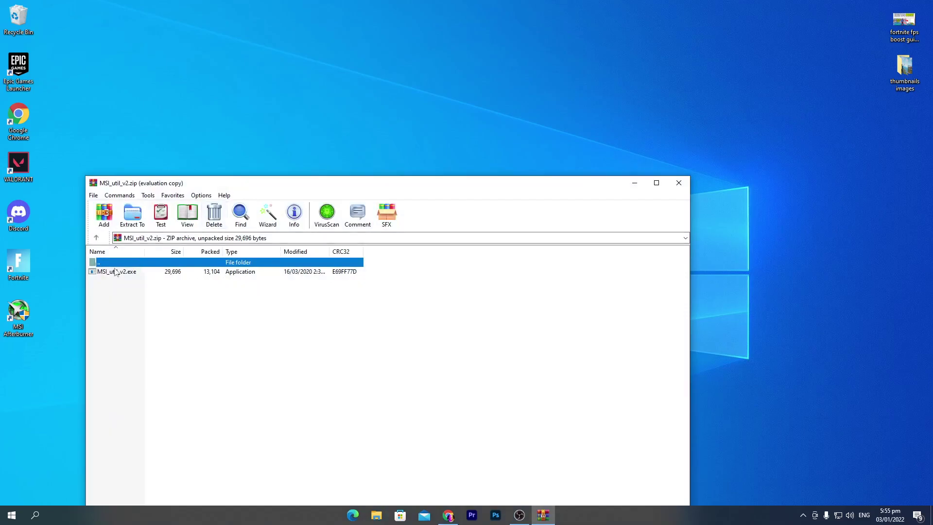
click(116, 271)
drag(397, 129, 388, 66)
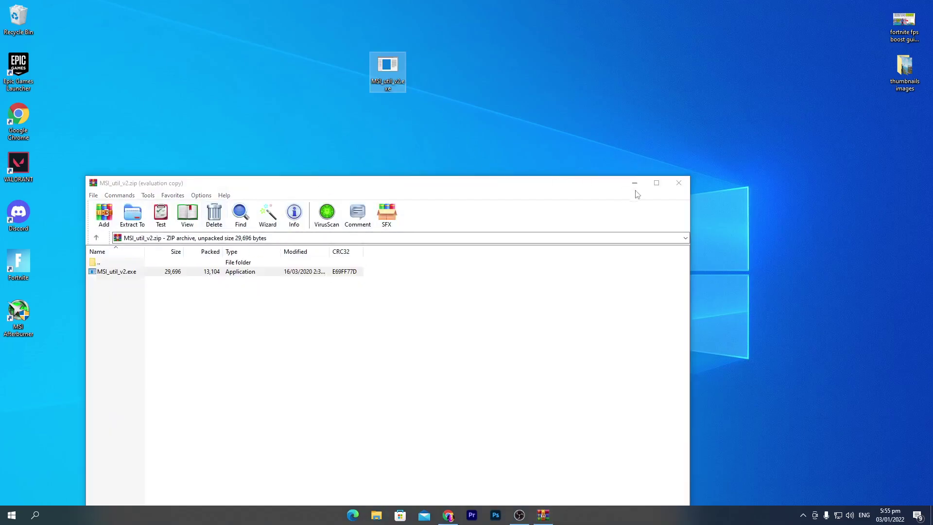
click(678, 183)
Run MSI_util_v2.exe as administrator, move its window left, and refresh the device list
right_click(390, 63)
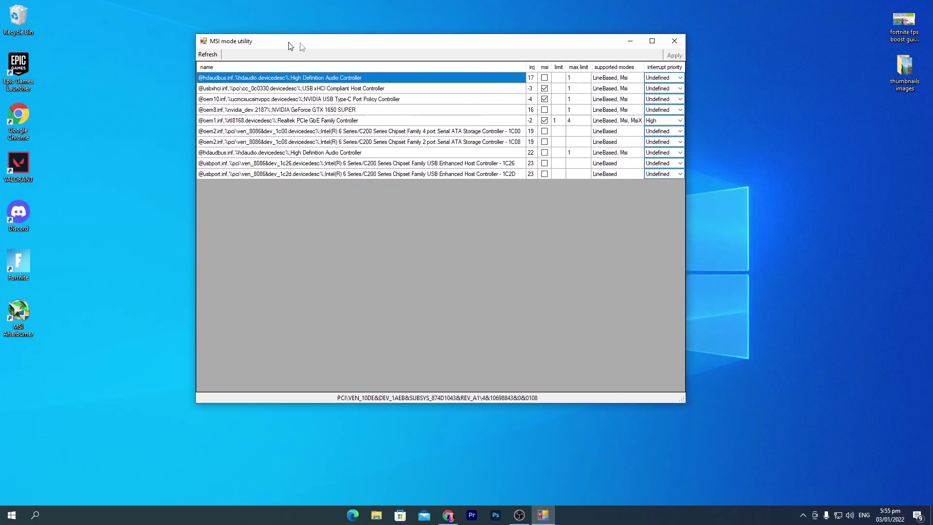
drag(296, 44, 268, 50)
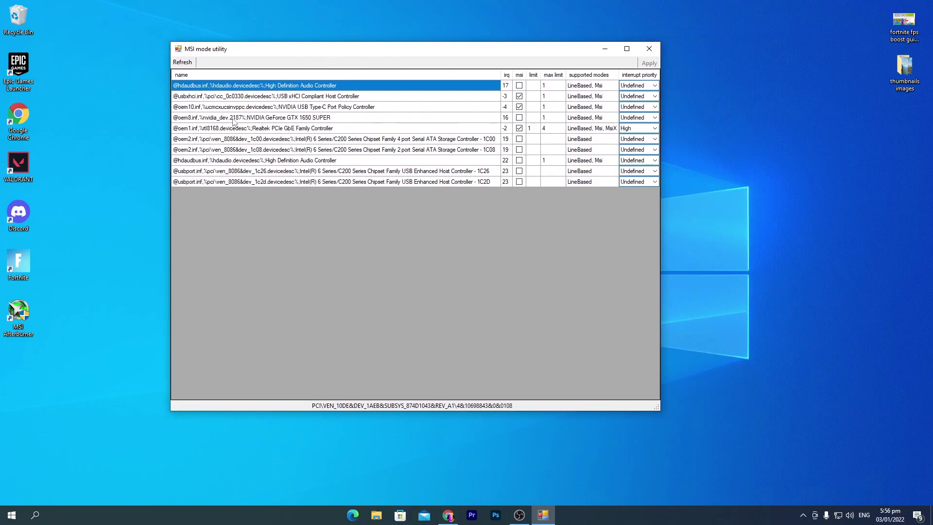
click(183, 63)
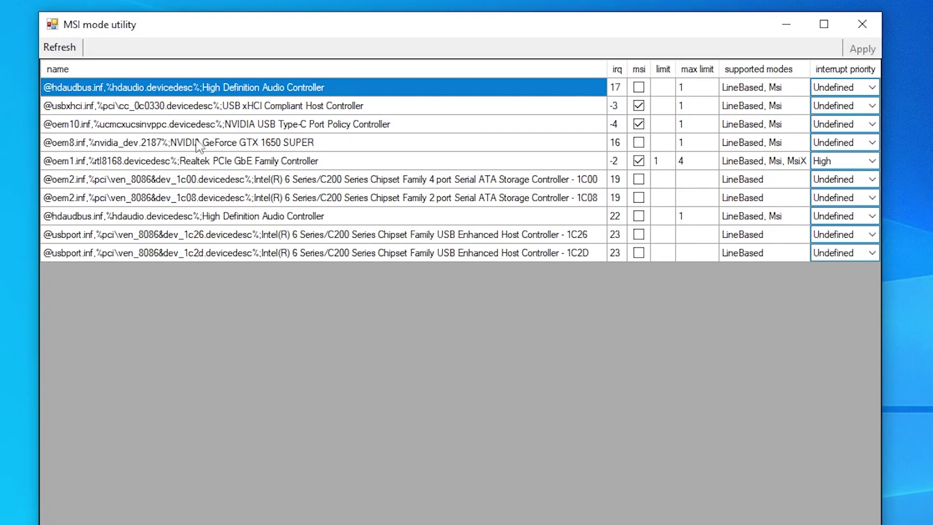
Enable MSI mode with High interrupt priority on the GeForce GTX 1650 SUPER and apply
click(258, 146)
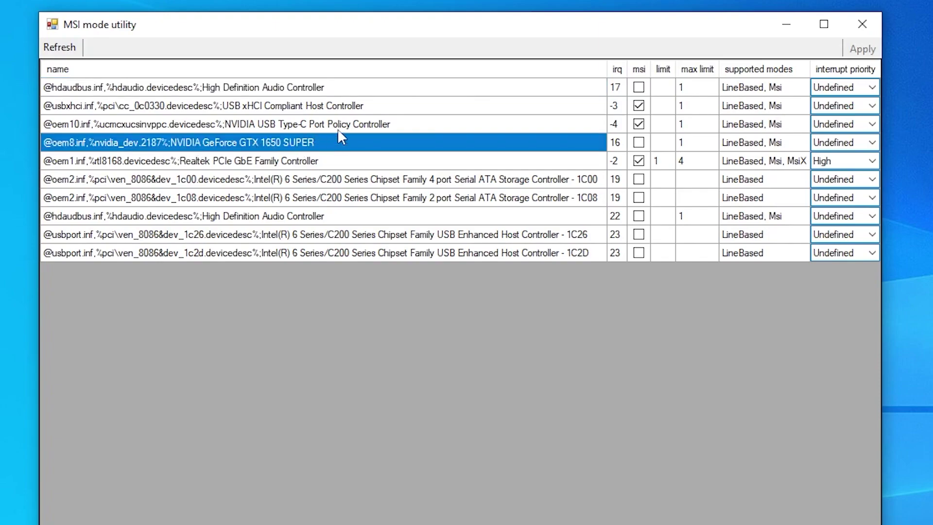
click(638, 143)
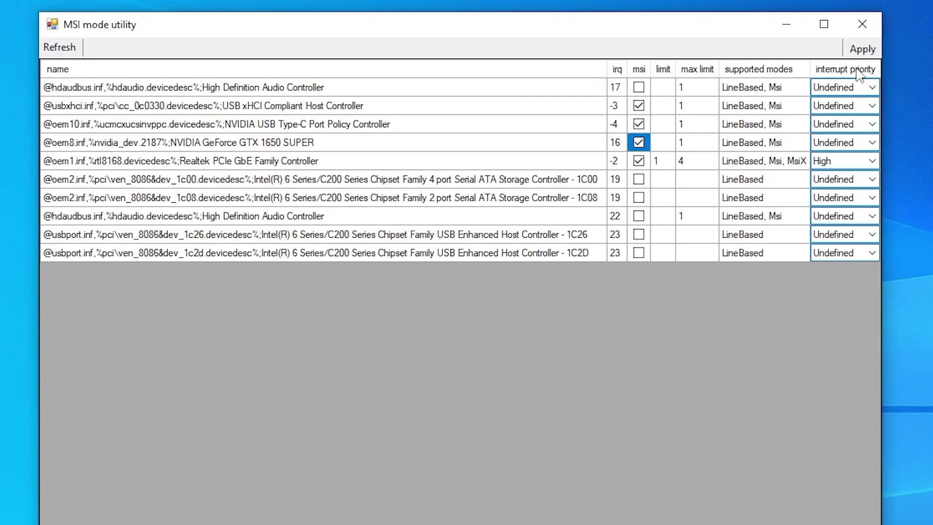
click(872, 142)
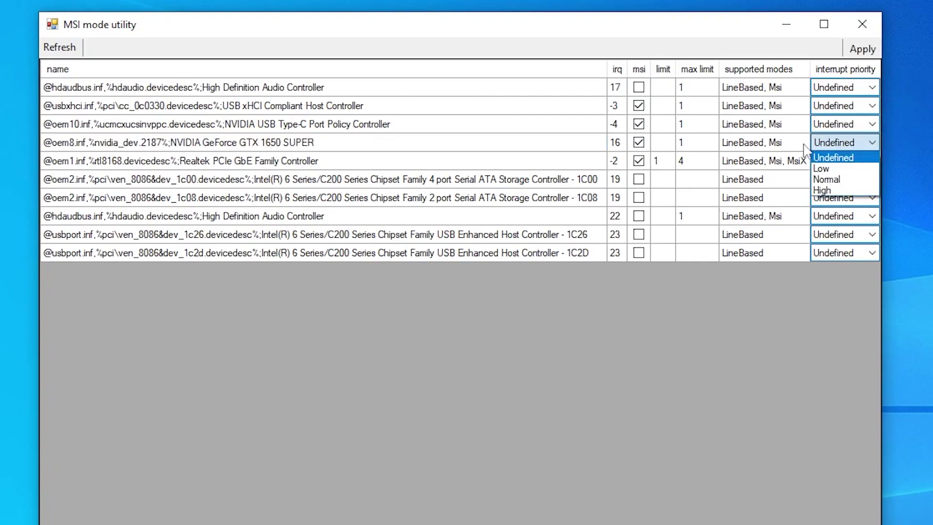
click(826, 190)
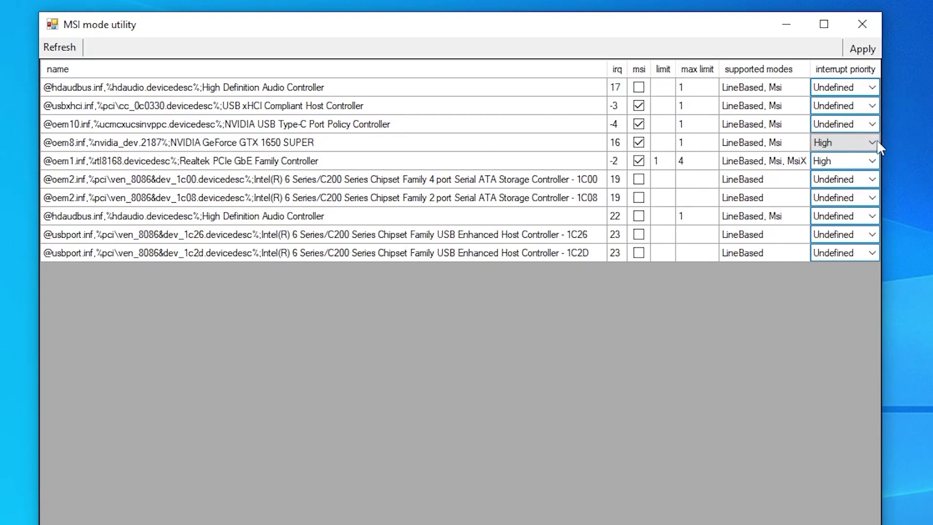
click(869, 51)
click(863, 25)
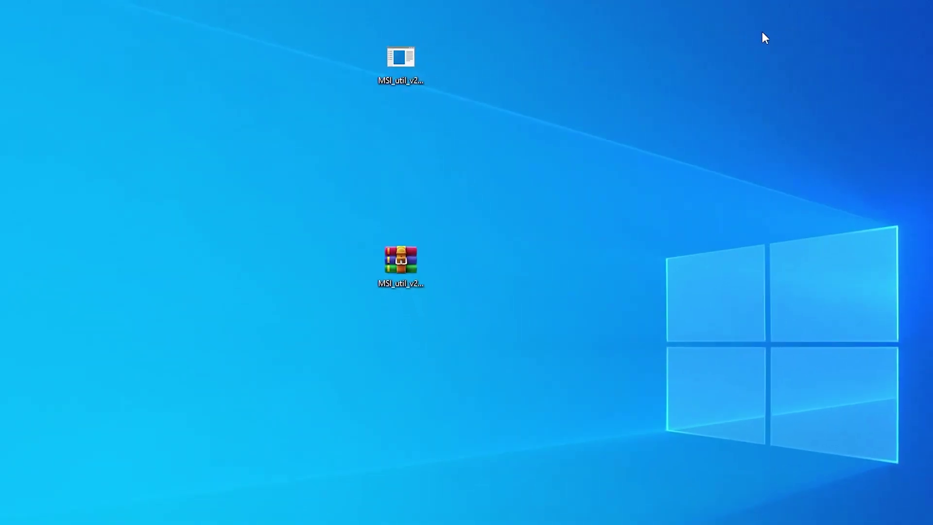